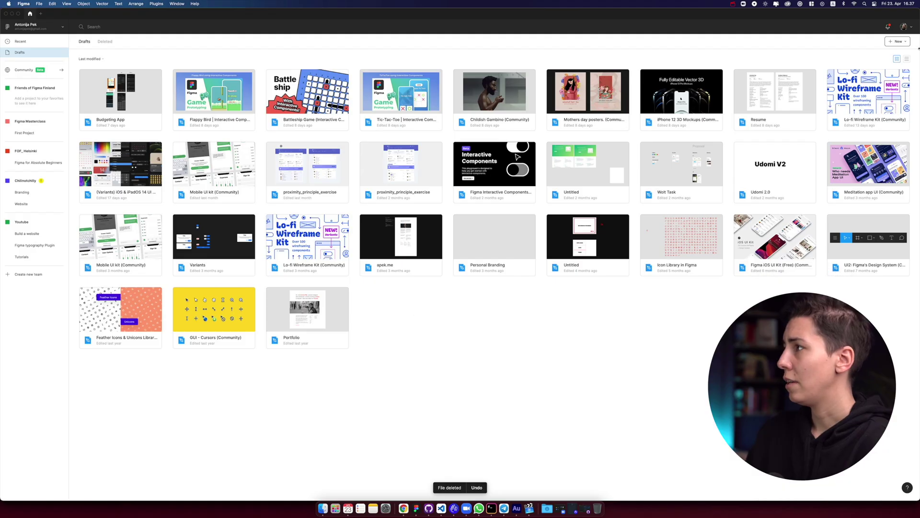
Step: Open the New menu at the top right of the Drafts page
click(897, 42)
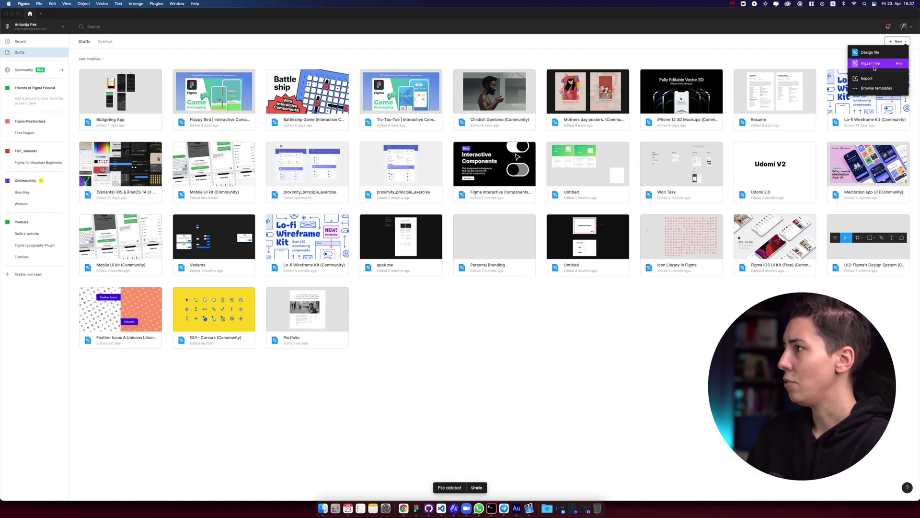
Step: Start a new untitled FigJam board from the New menu
key(Escape)
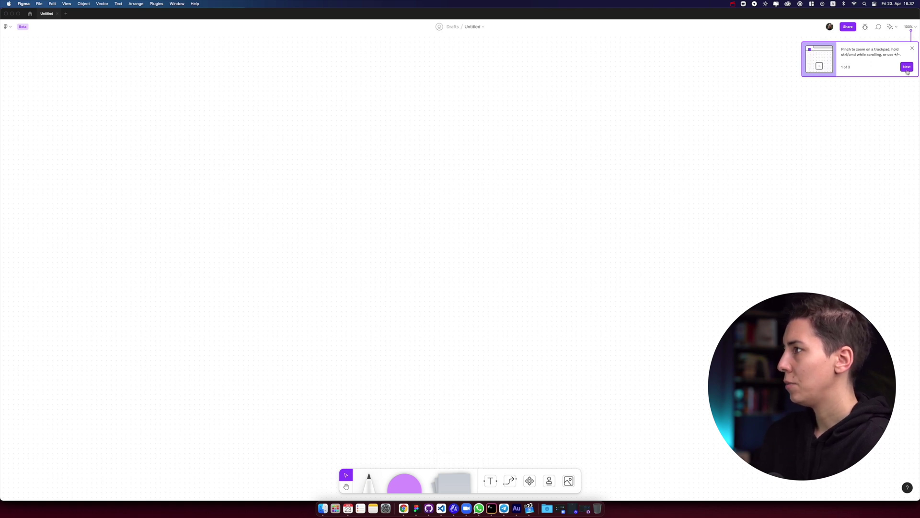
Step: Dismiss the onboarding tips, try the Marker, and set the Shape tool to Square
click(907, 67)
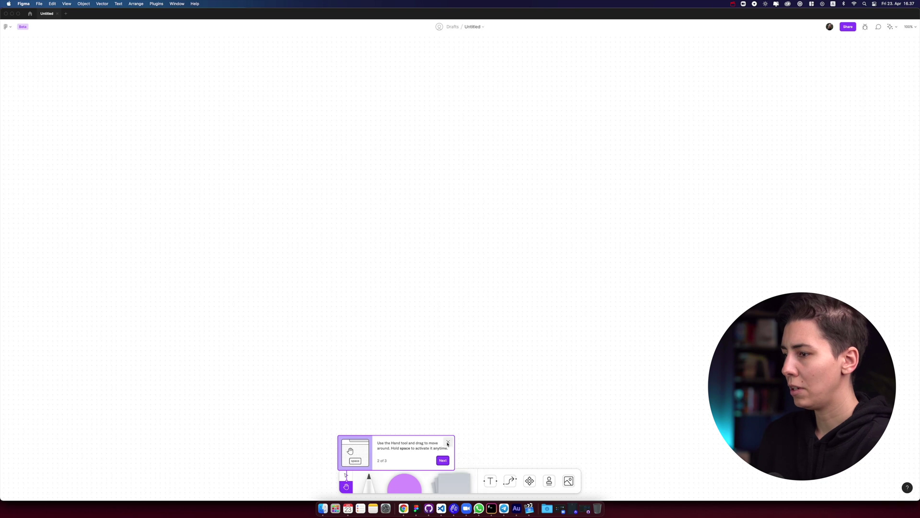
click(448, 443)
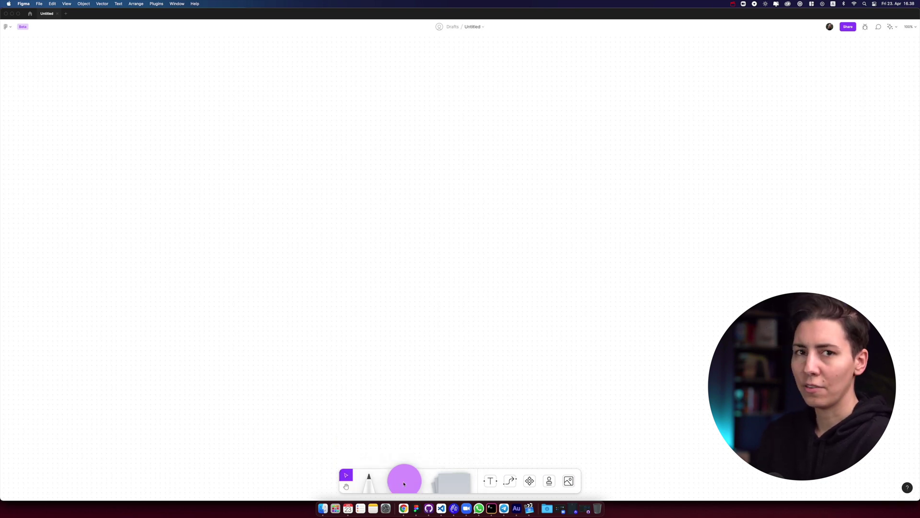
click(368, 486)
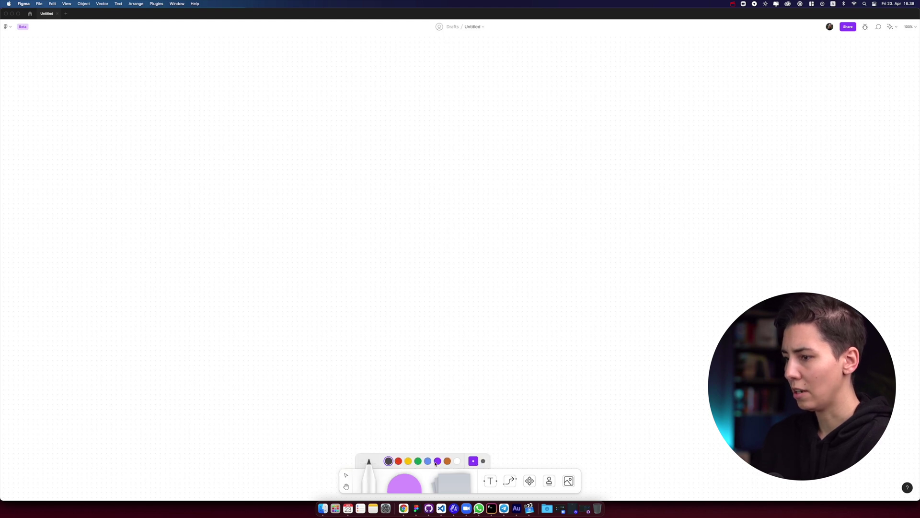
click(408, 484)
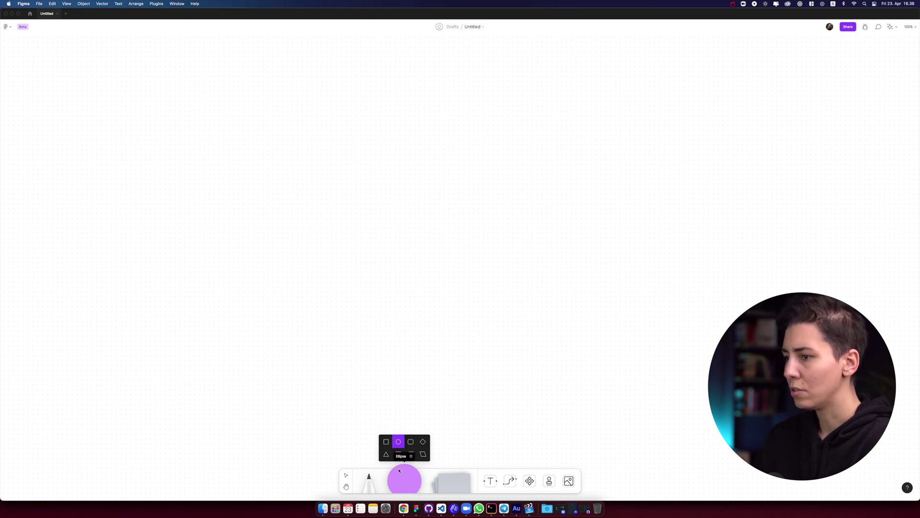
click(386, 441)
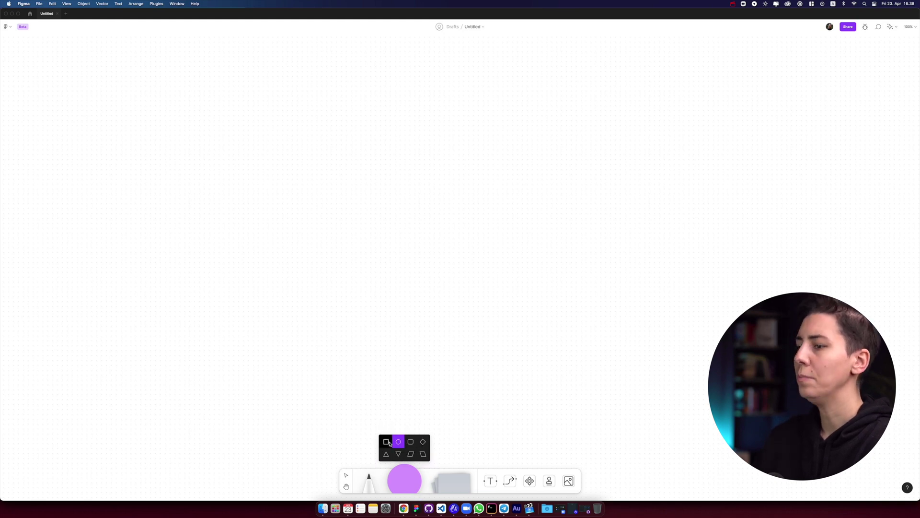
Step: Place a purple 'Categories' square with an arrow-linked 'Add New' square to its right
click(298, 203)
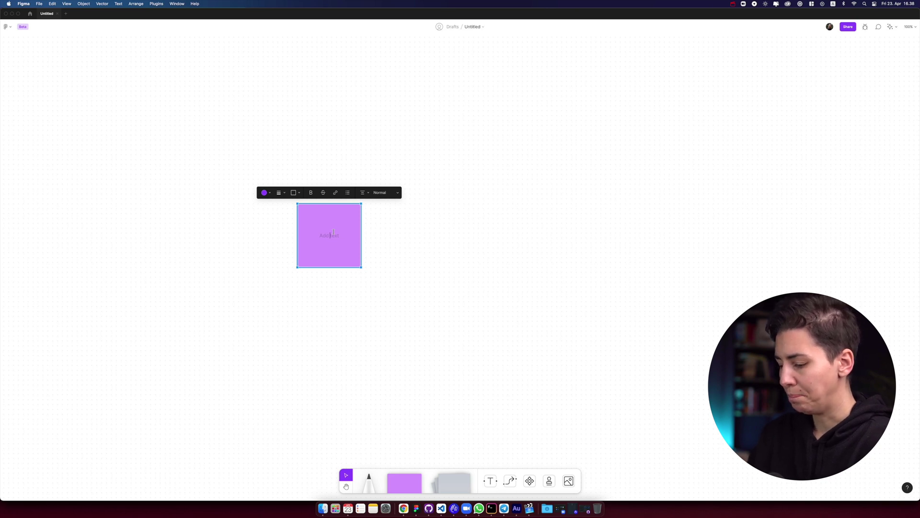
text(Categories)
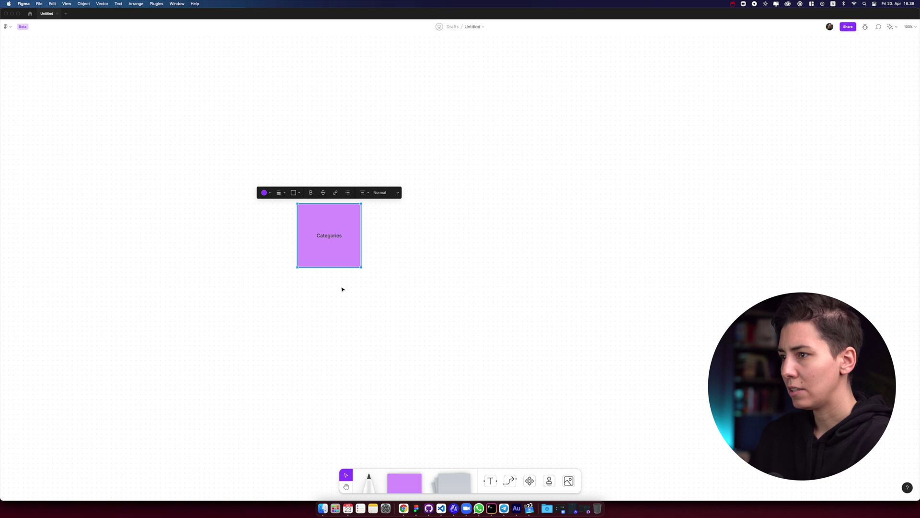
key(Escape)
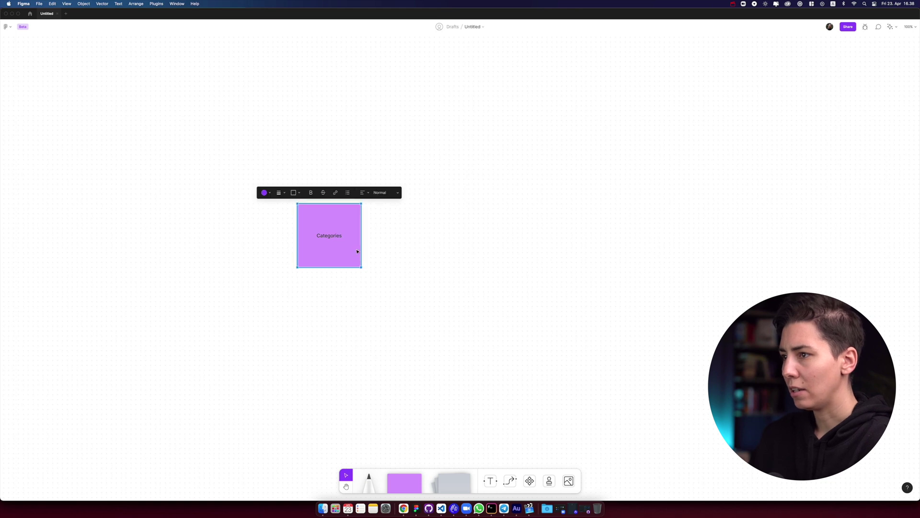
click(370, 235)
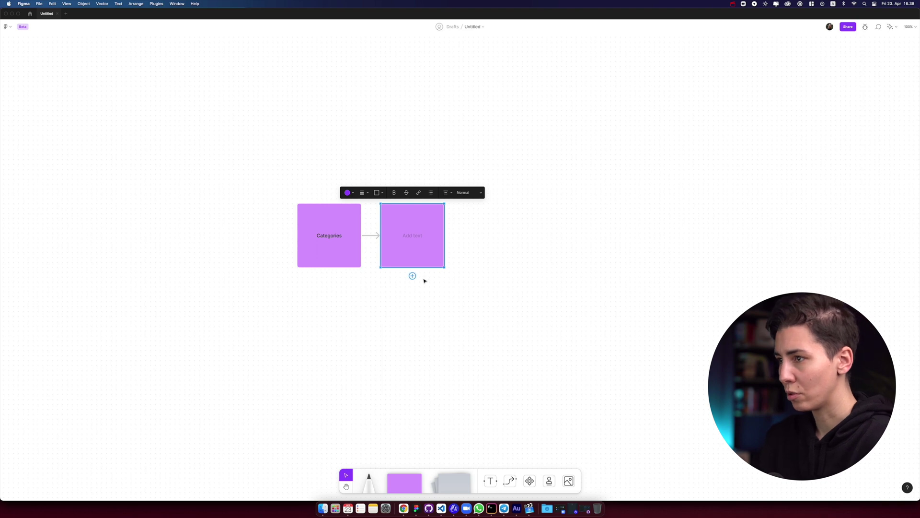
text(Add New)
click(434, 329)
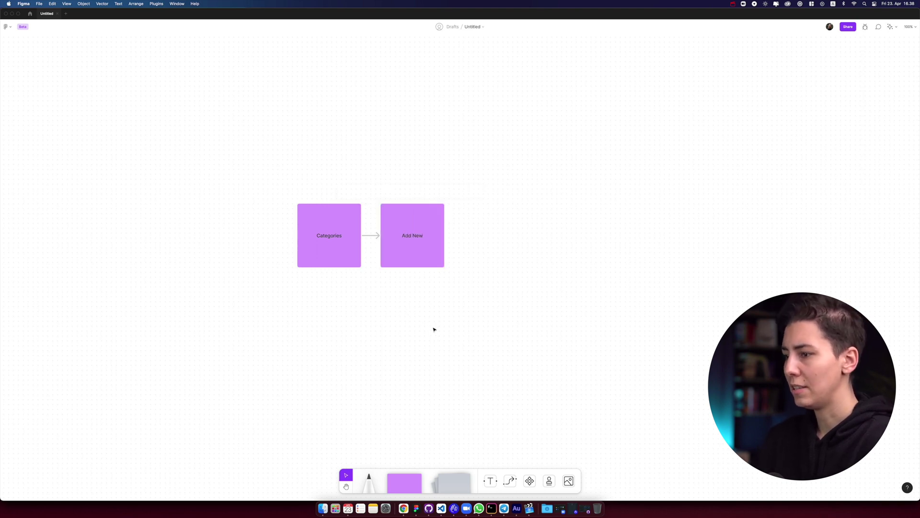
Step: Place a 'Bla bla bla' sticky note above Categories, trying Title and Subheading before keeping Normal style
click(454, 474)
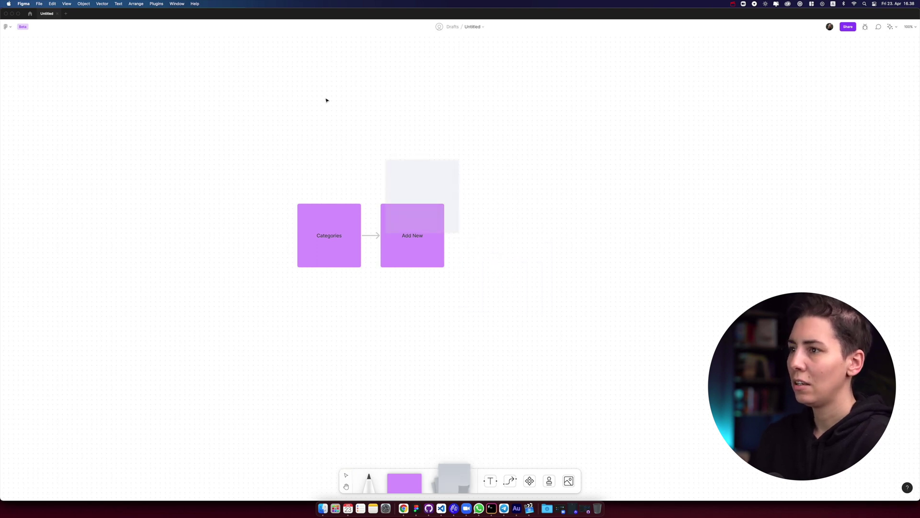
click(336, 138)
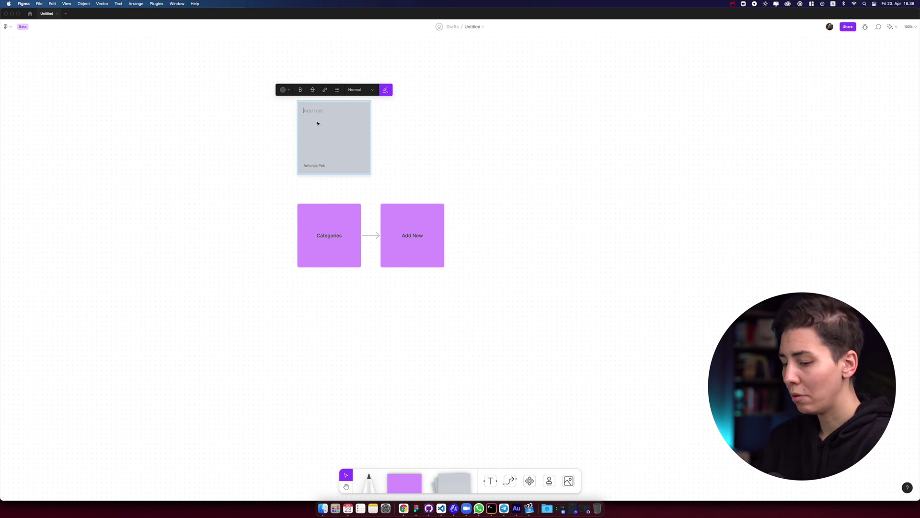
text(Bla bla bla)
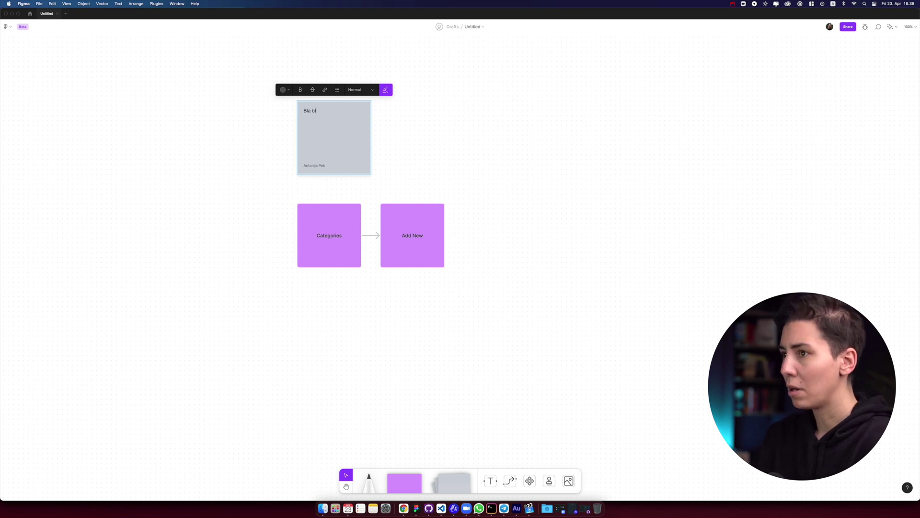
click(357, 89)
click(358, 111)
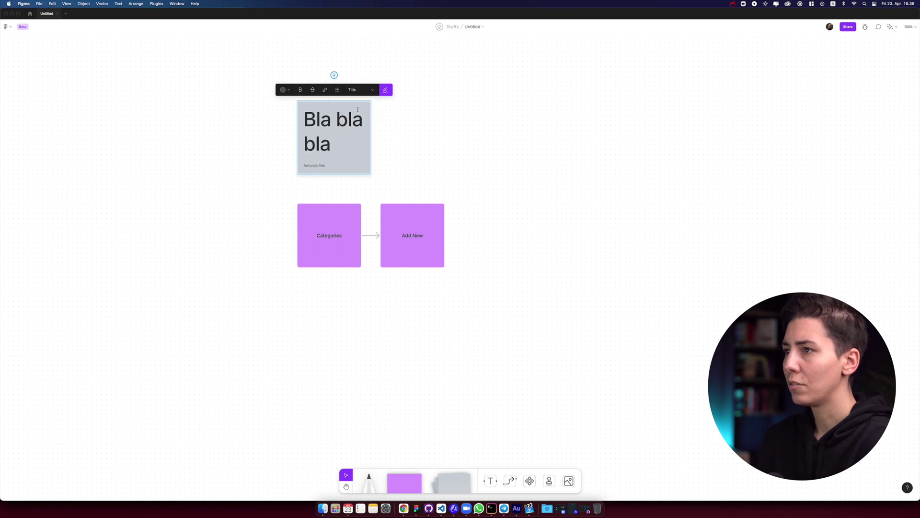
click(354, 89)
click(360, 75)
click(354, 90)
click(349, 76)
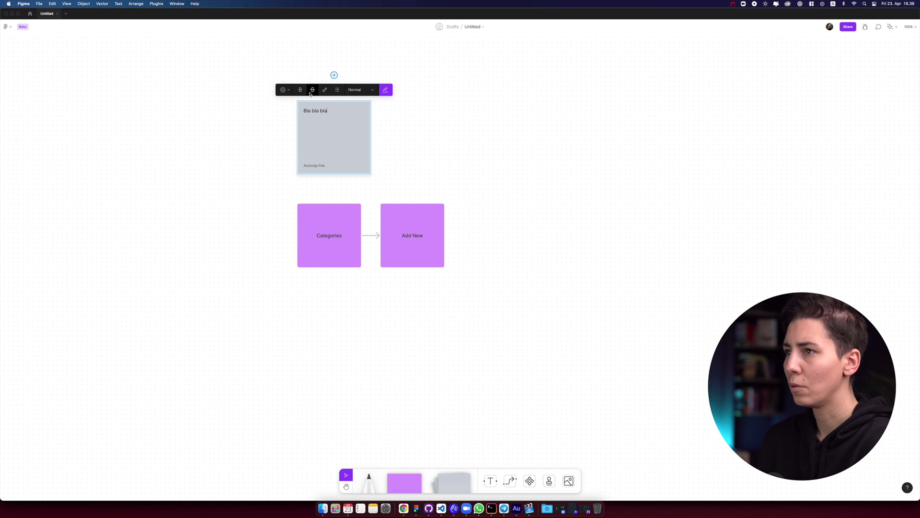
Step: Turn the sticky note orange and make its text bold
click(287, 89)
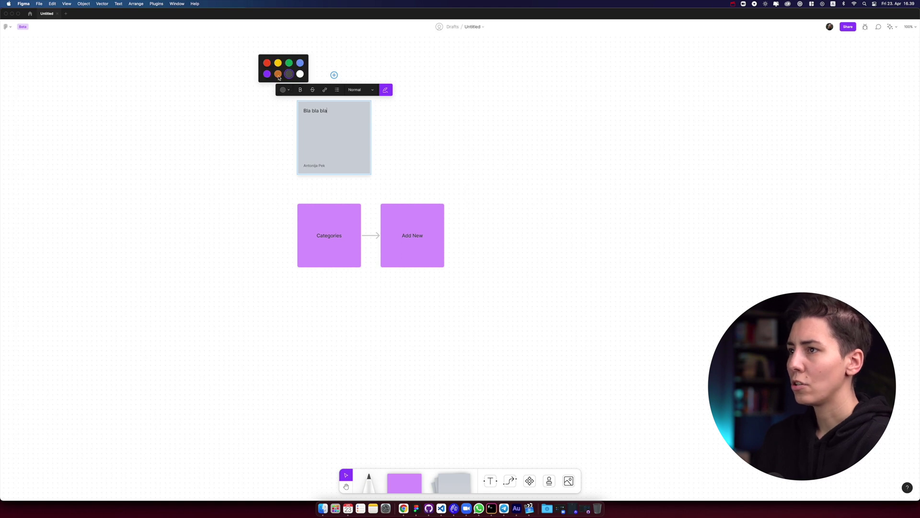
click(278, 73)
click(300, 91)
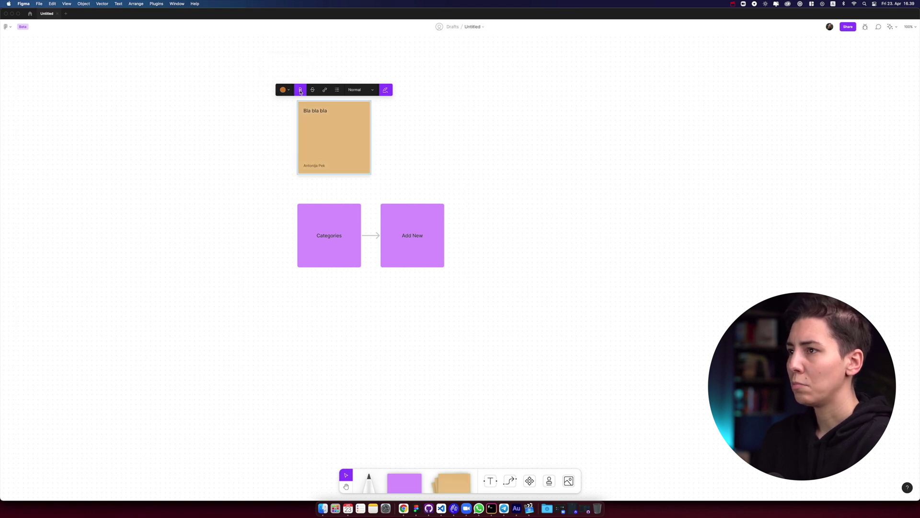
key(super+a)
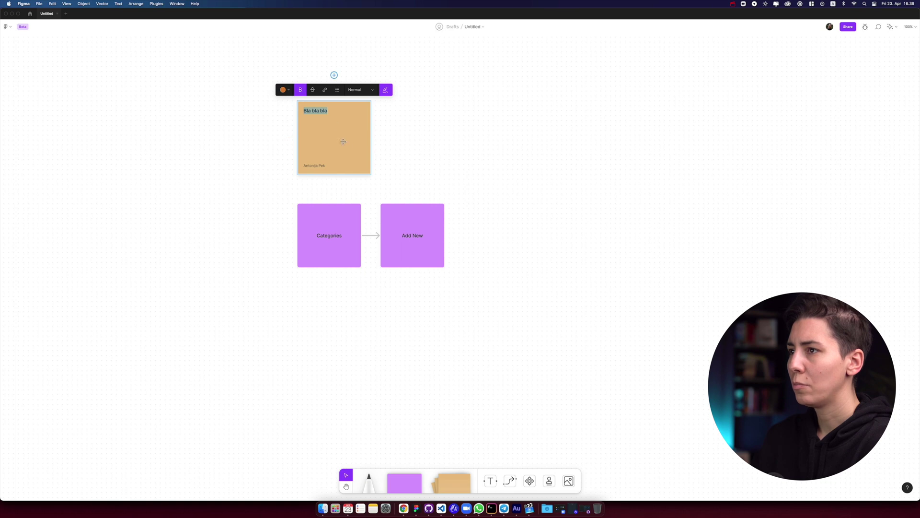
click(399, 144)
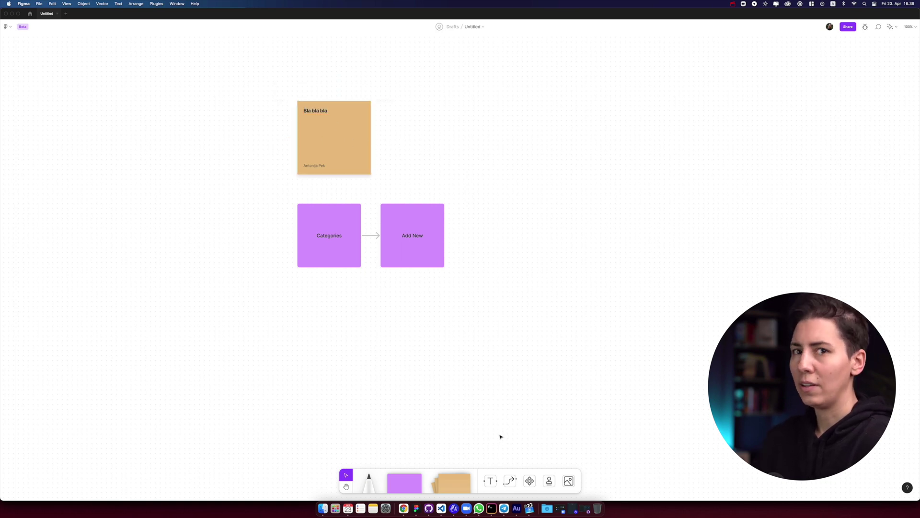
Step: Add an 'I am a text' label and move it up beside the sticky note
click(490, 481)
click(535, 209)
text(I am a text)
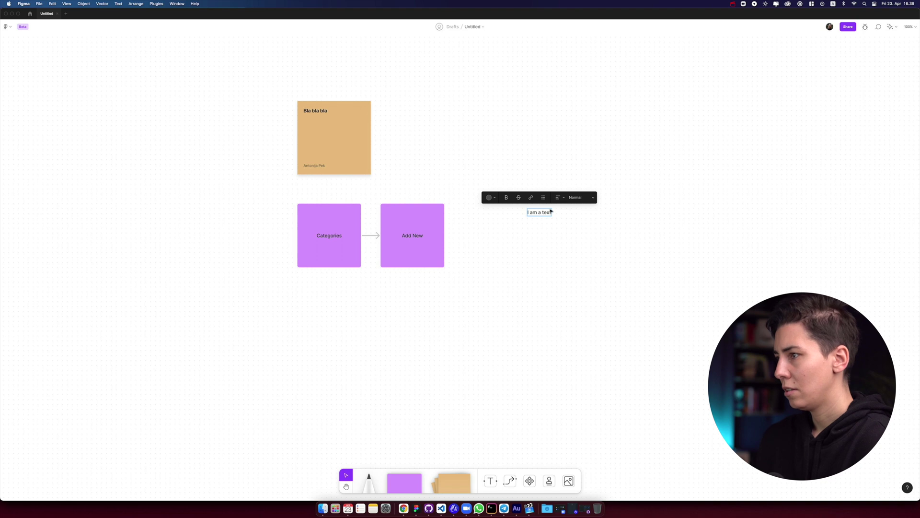
key(Escape)
drag(538, 214, 484, 139)
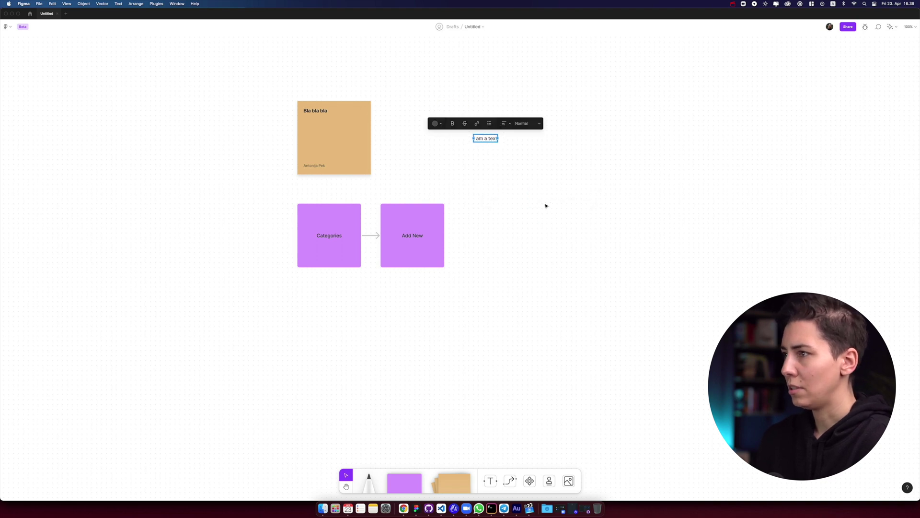
Step: Draw a connector from the 'I am a text' label to Add New and reposition the label
click(510, 482)
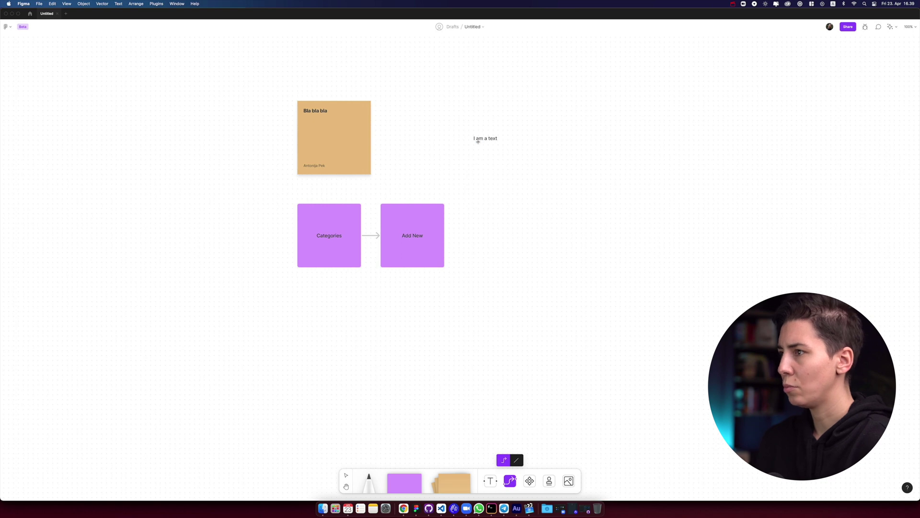
drag(484, 138, 416, 204)
click(485, 283)
click(485, 138)
drag(485, 138, 623, 129)
drag(567, 93, 486, 134)
click(496, 235)
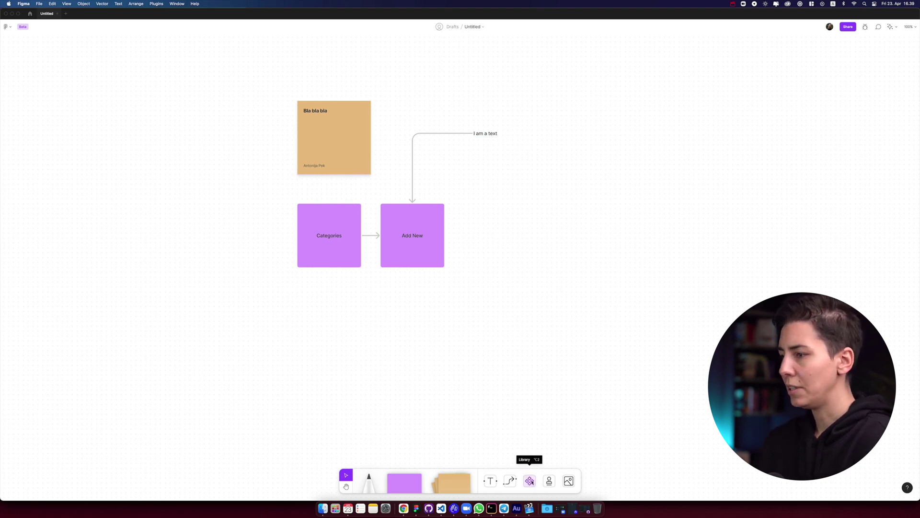
Step: Drag the OH NO sticker from the Doodles set to below Add New
click(530, 481)
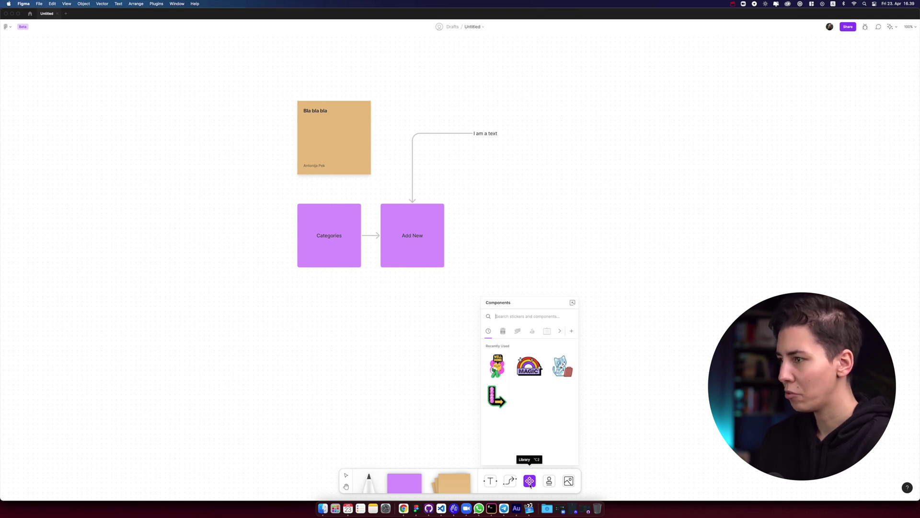
click(503, 331)
click(518, 332)
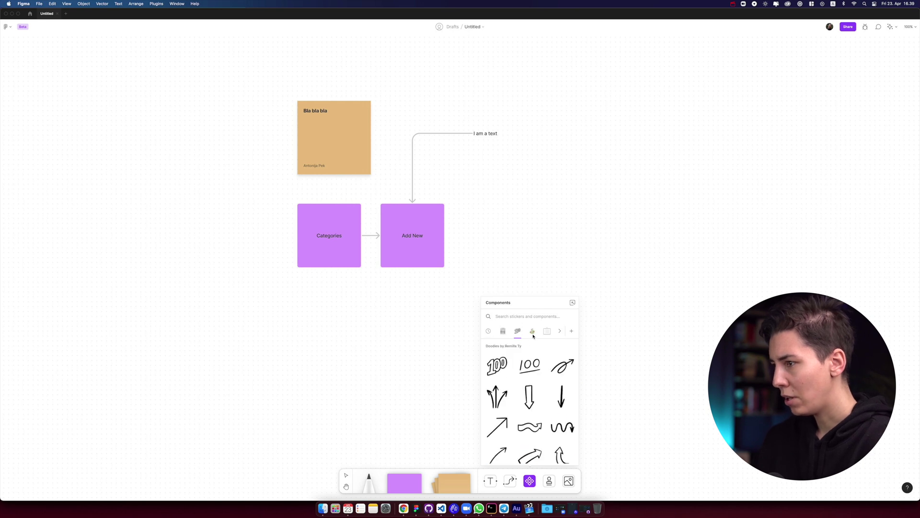
click(518, 332)
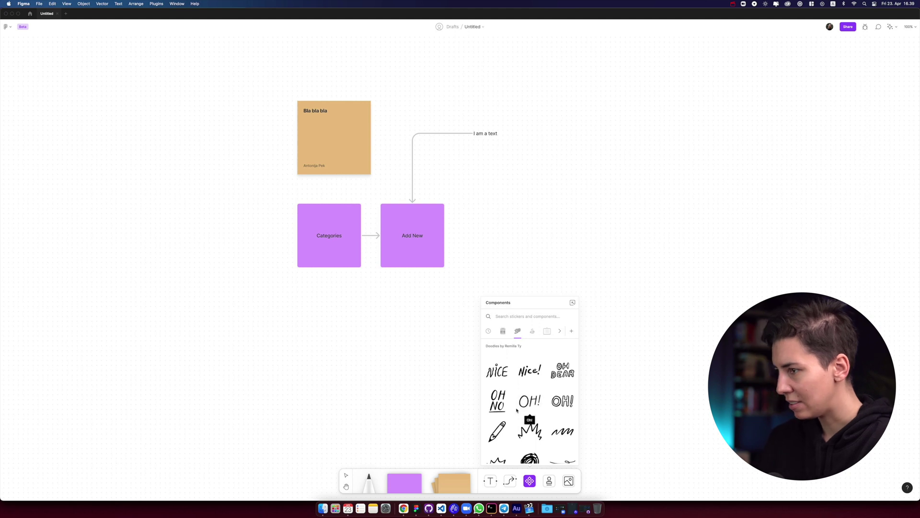
drag(497, 406, 445, 293)
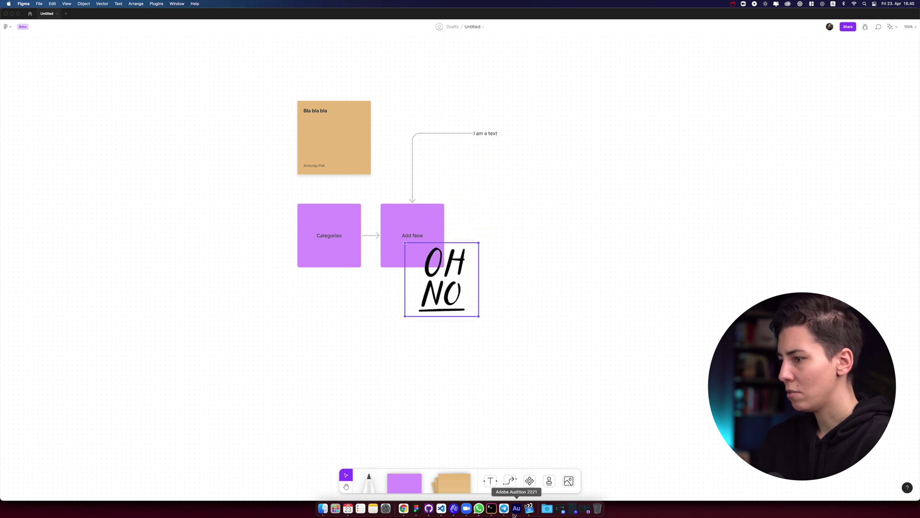
Step: Drag the heart-eyes sticker from Totes emotes onto the Bla bla bla note
click(530, 480)
click(560, 331)
click(547, 331)
drag(538, 405, 301, 159)
click(317, 365)
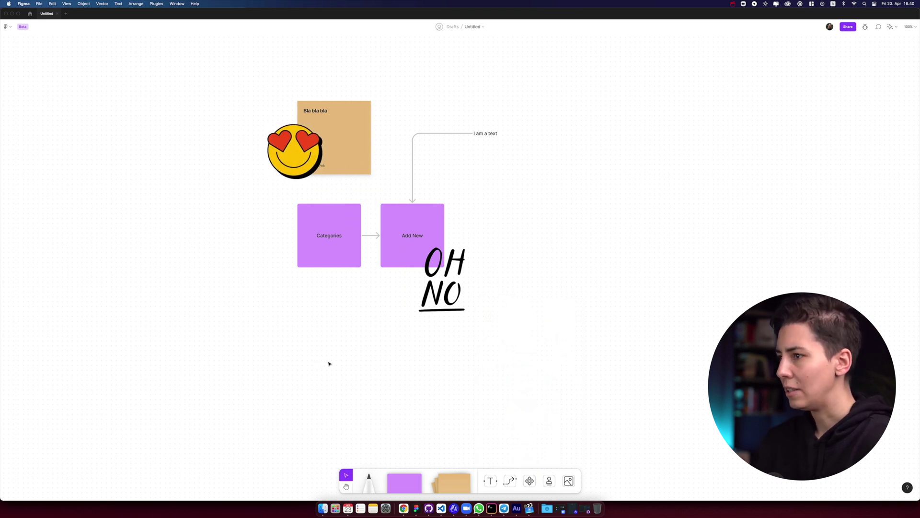
click(549, 481)
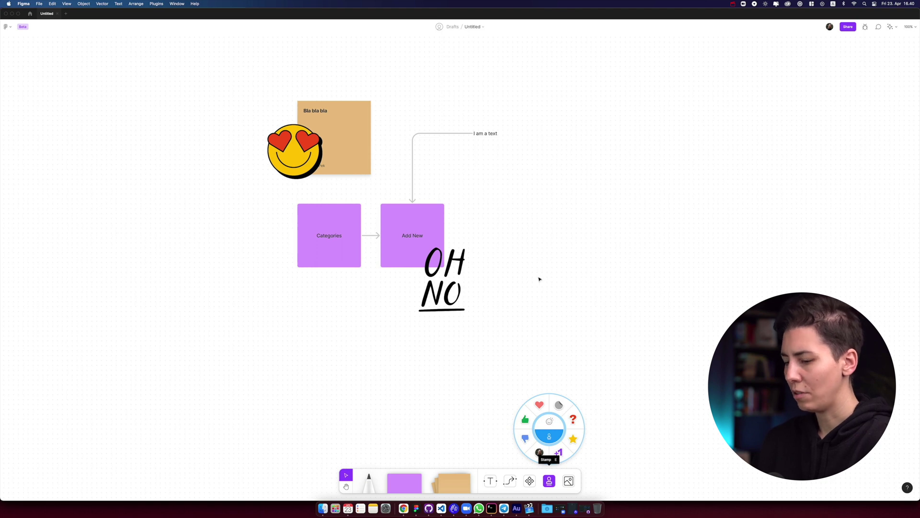
Step: Stamp four thumbs-ups along the Categories square
key(e)
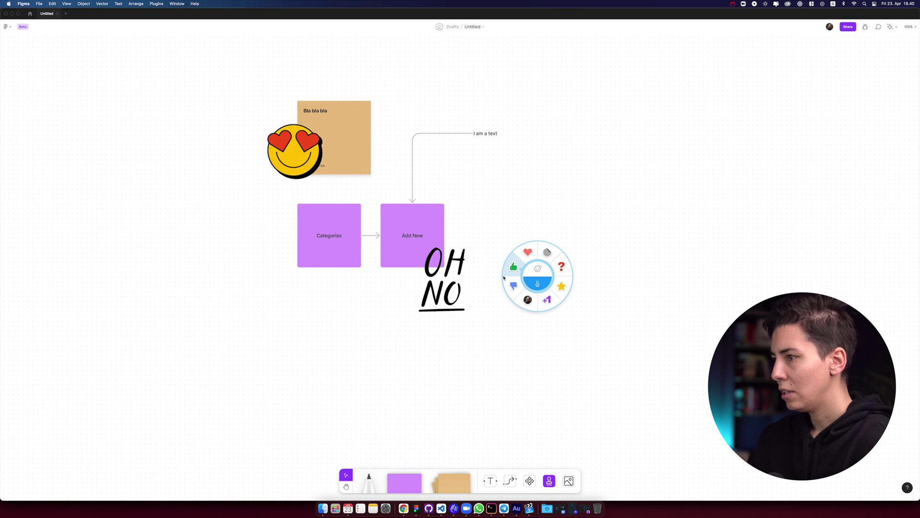
click(514, 269)
click(304, 260)
click(323, 260)
click(352, 260)
click(333, 263)
key(s)
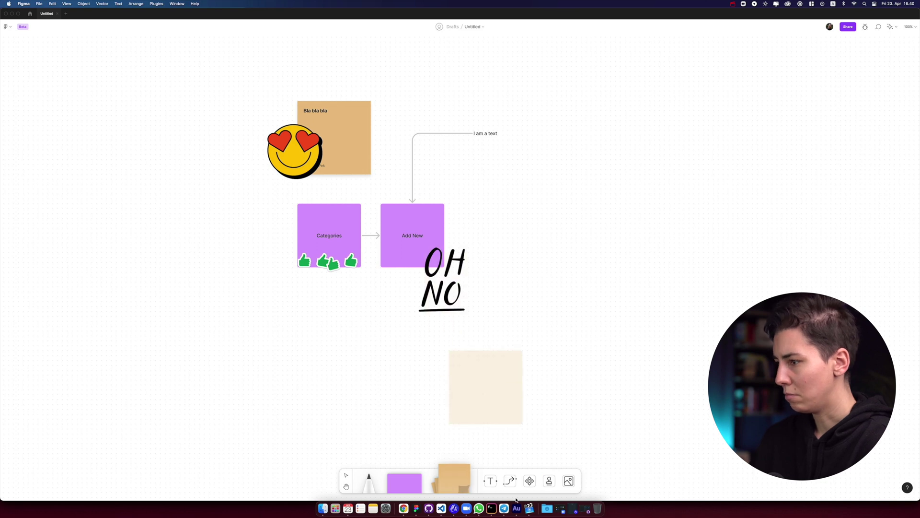
Step: Stamp five hearts along the top edge of Add New
click(551, 482)
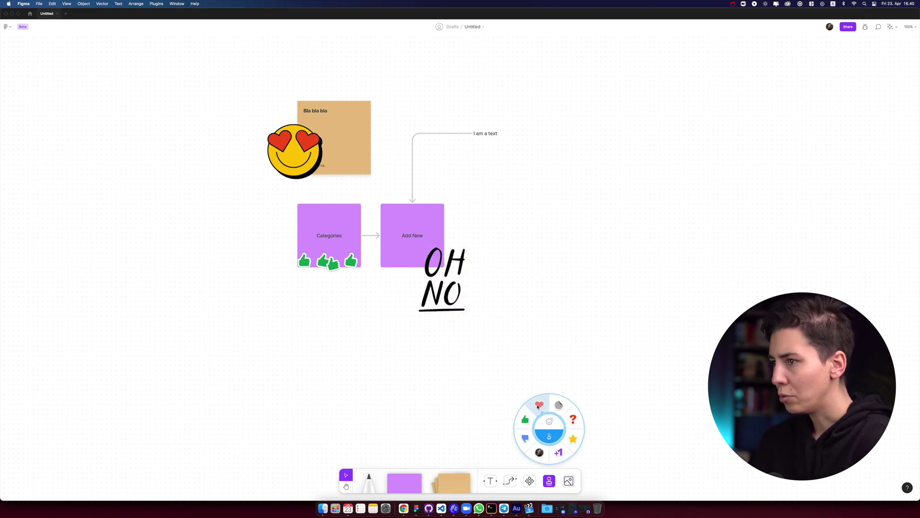
click(538, 407)
click(385, 207)
click(408, 208)
click(425, 207)
click(436, 207)
click(458, 246)
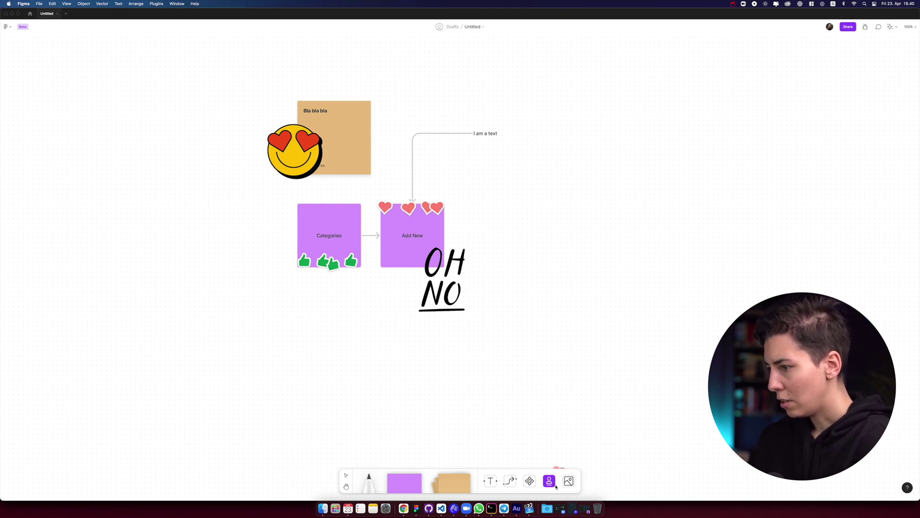
Step: Stamp four question marks on the orange Bla bla bla note
key(e)
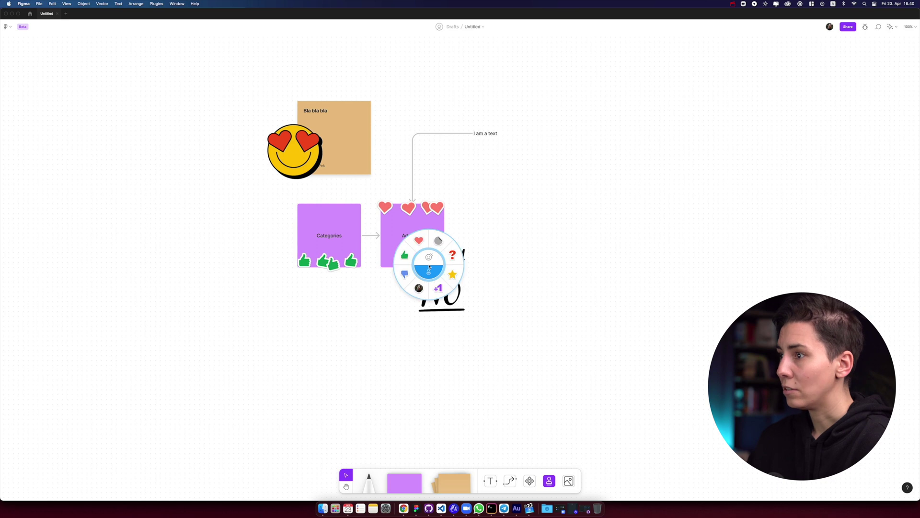
click(452, 255)
click(360, 120)
click(353, 143)
click(365, 156)
click(368, 170)
Step: Spray fire reactions across the board from the reaction wheel
key(e)
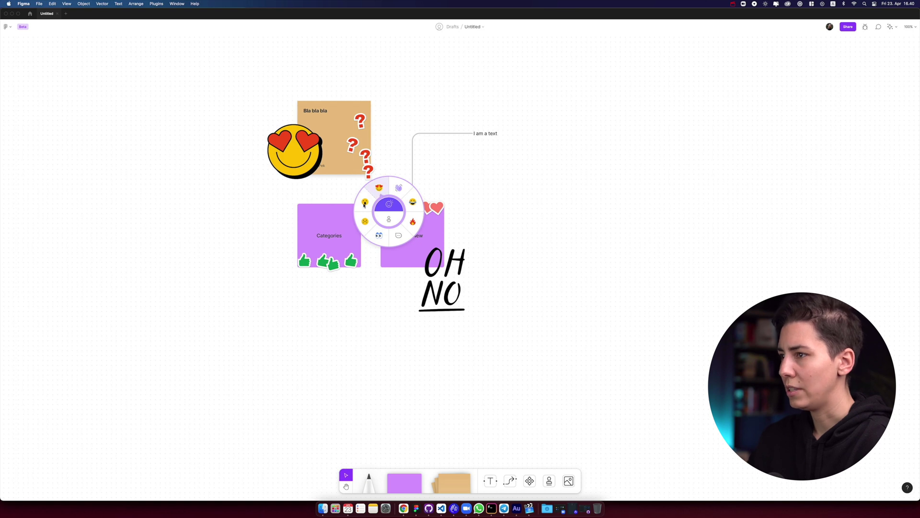
click(413, 221)
mouse_move(266, 346)
mouse_down()
mouse_move(494, 343)
mouse_move(510, 304)
mouse_move(350, 266)
mouse_move(269, 296)
mouse_move(354, 321)
mouse_move(466, 263)
mouse_move(492, 324)
mouse_move(352, 268)
mouse_move(264, 278)
mouse_move(327, 309)
mouse_move(442, 256)
mouse_move(463, 307)
mouse_move(270, 261)
mouse_move(281, 276)
mouse_move(341, 270)
mouse_move(320, 273)
mouse_up()
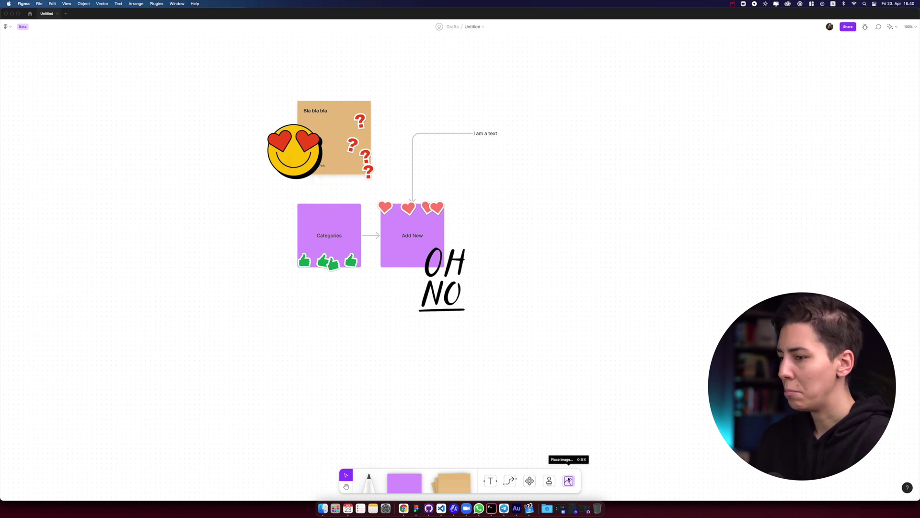
Step: Nudge the OH NO sticker slightly right, then pan to recentre the diagram
click(346, 487)
drag(312, 348, 344, 385)
scroll(344, 385, down, 4)
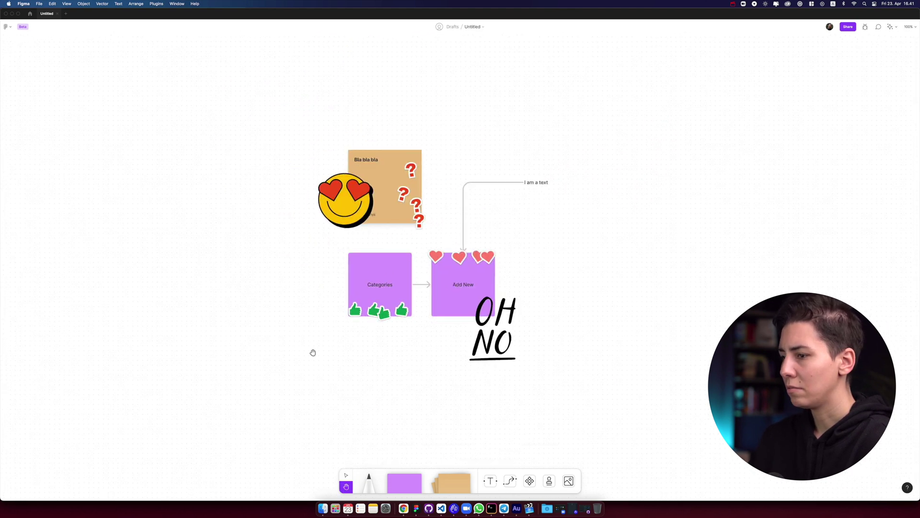
click(346, 476)
drag(479, 258, 497, 264)
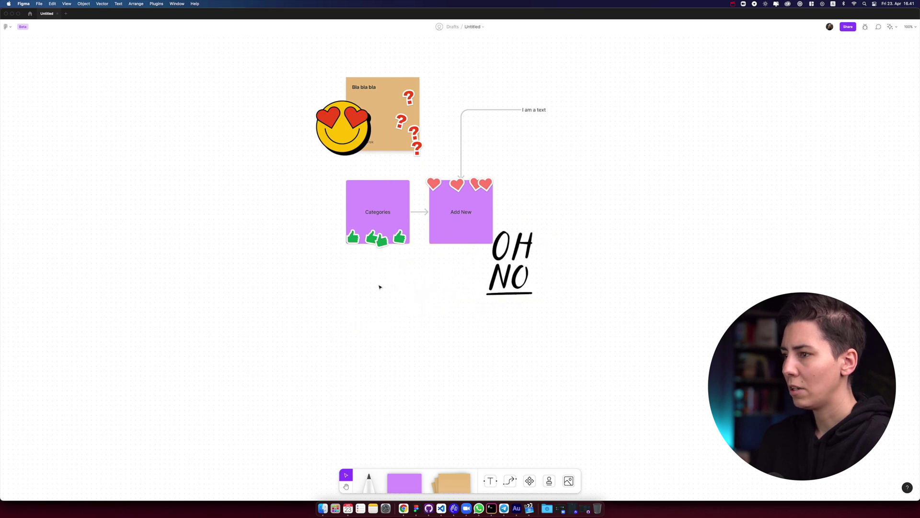
drag(342, 269, 329, 308)
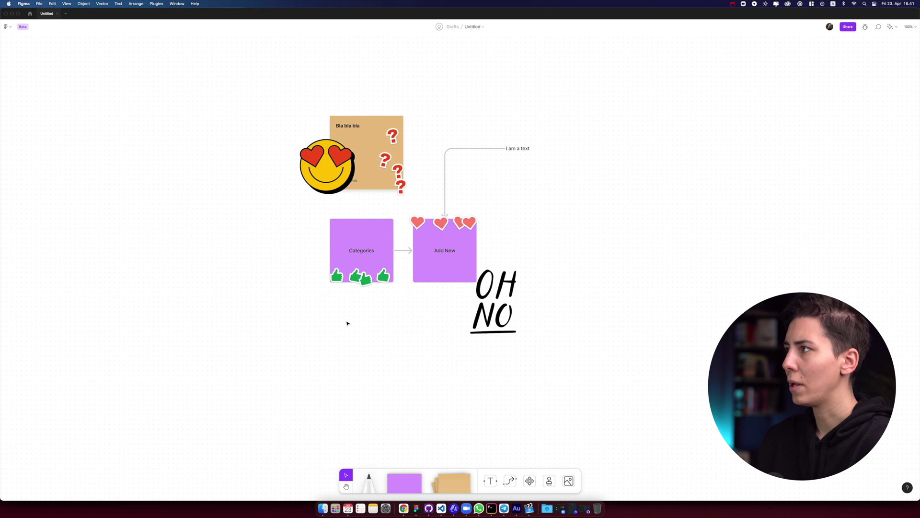
Step: Post the comment 'kjasdhkiasjdlk' pinned on the Add New square, then close its thread
click(878, 28)
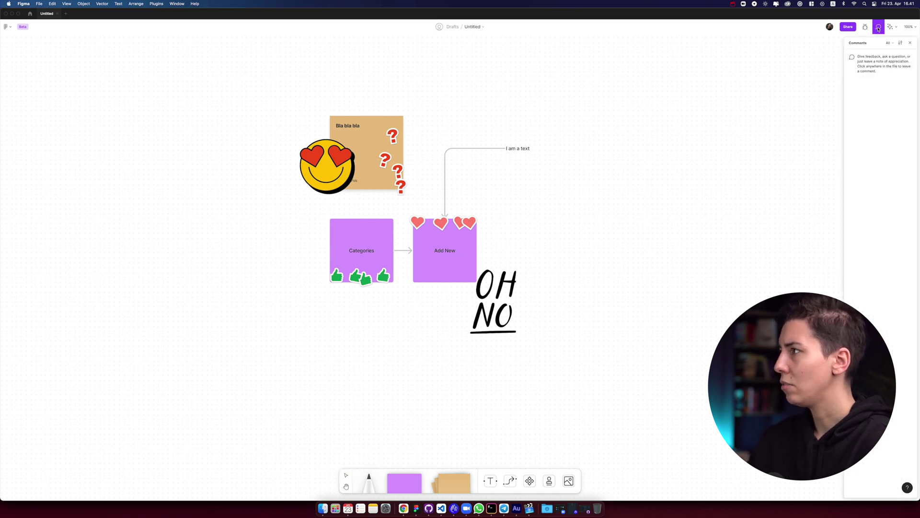
click(449, 249)
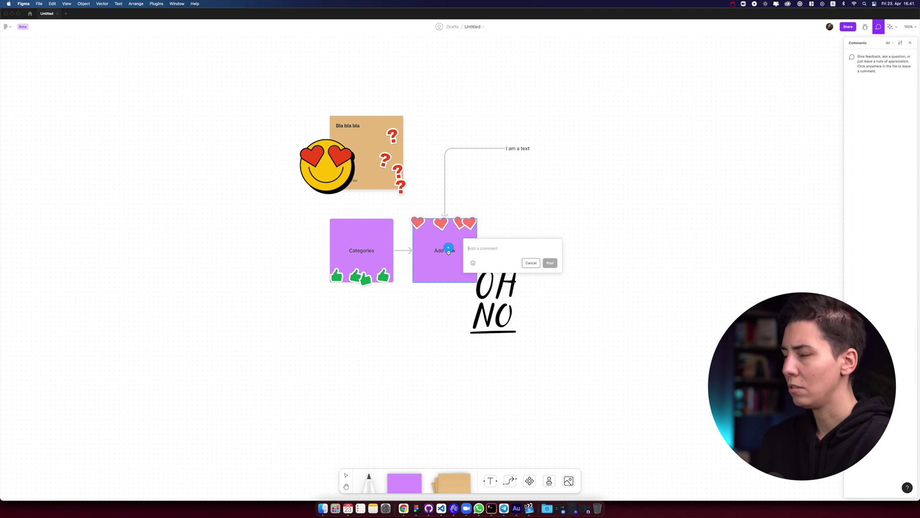
text(kjasdhkiasjdlk)
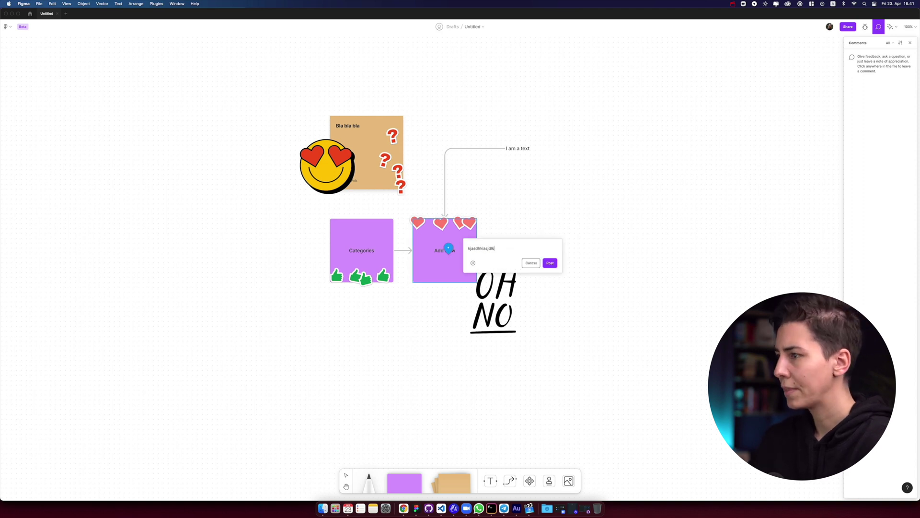
key(Return)
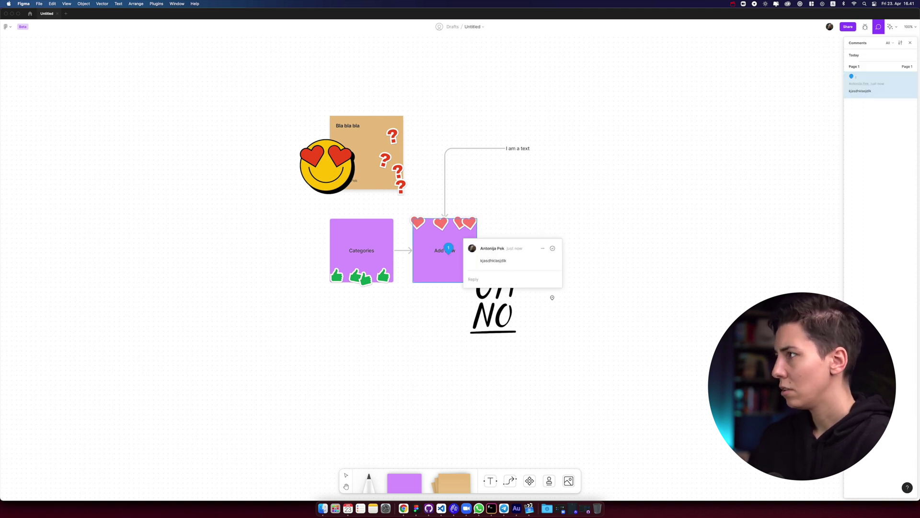
click(550, 190)
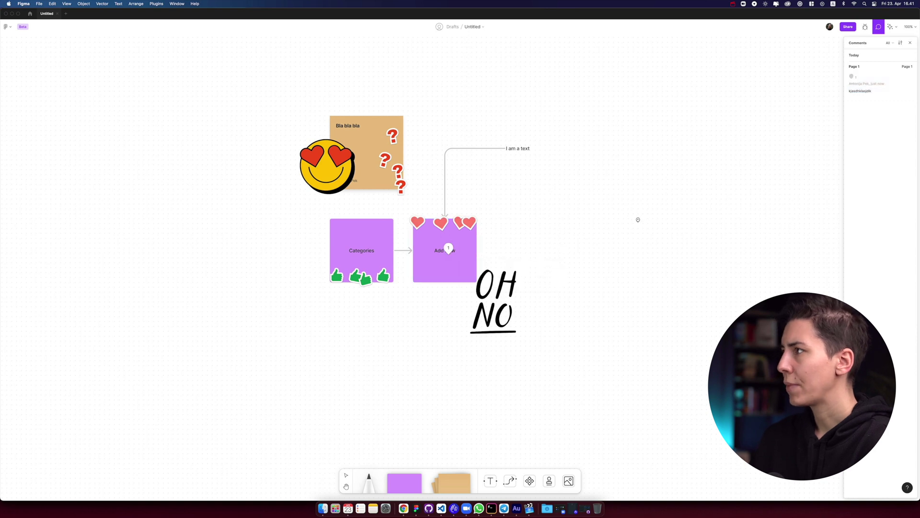